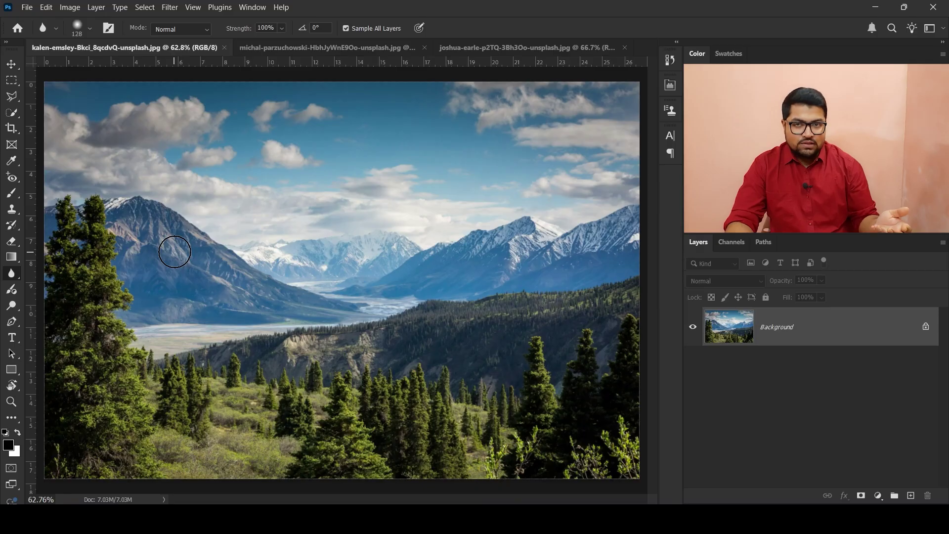
Make the Blur tool the active tool from the group it shares with Sharpen and Smudge
right_click(11, 274)
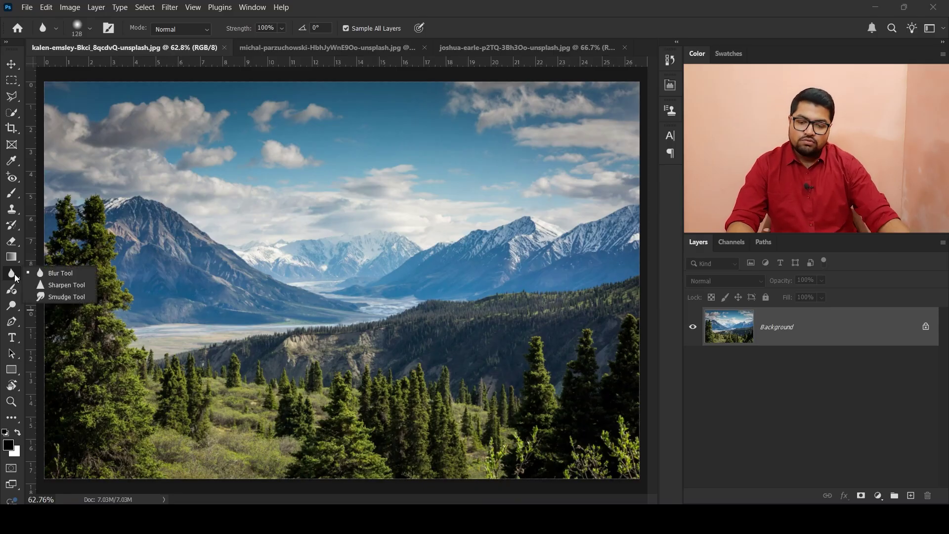
left_click(11, 276)
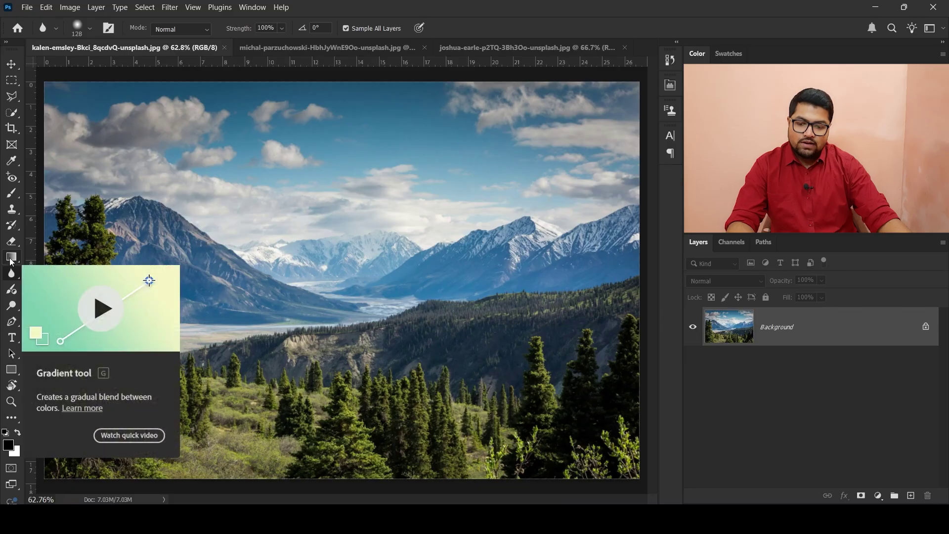
right_click(12, 275)
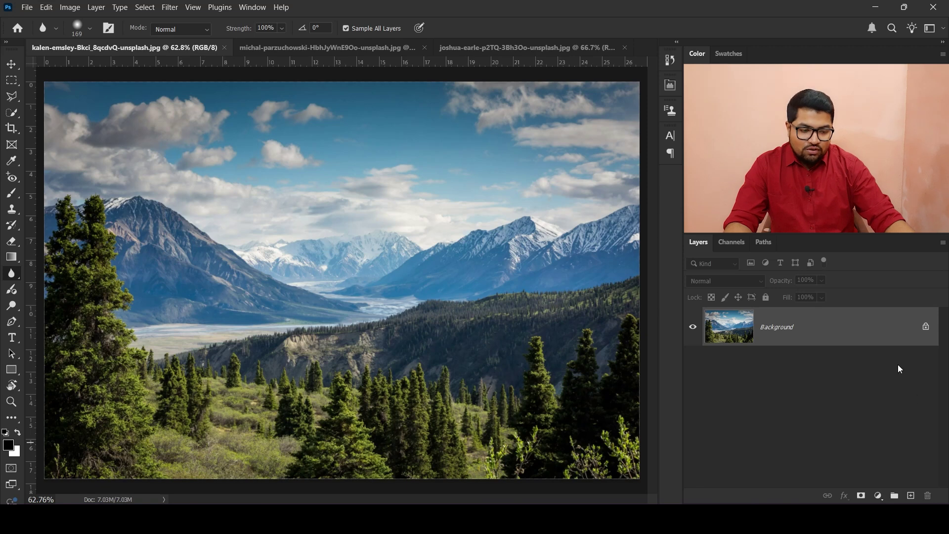
Unlock the Background layer and duplicate it, leaving only the duplicate visible
left_click(926, 327)
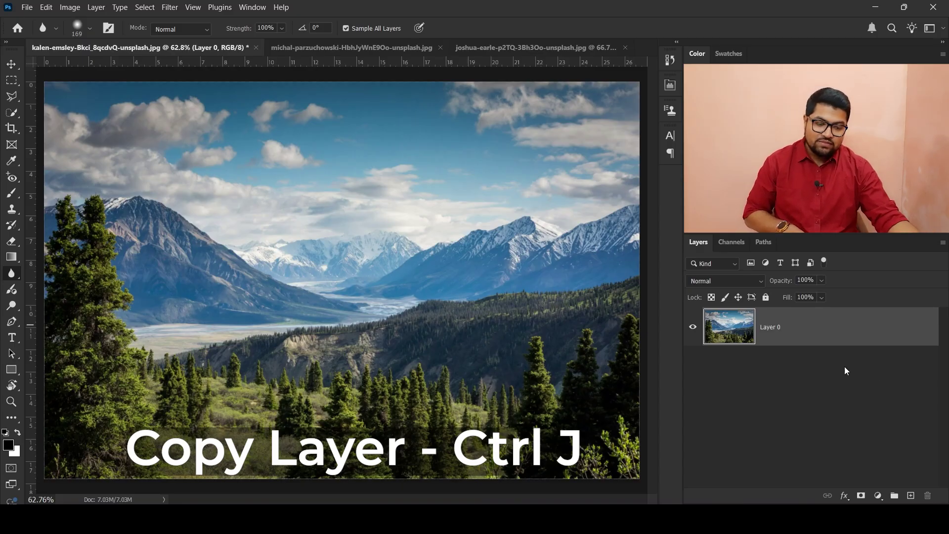
key("ctrl+j")
left_click(692, 366)
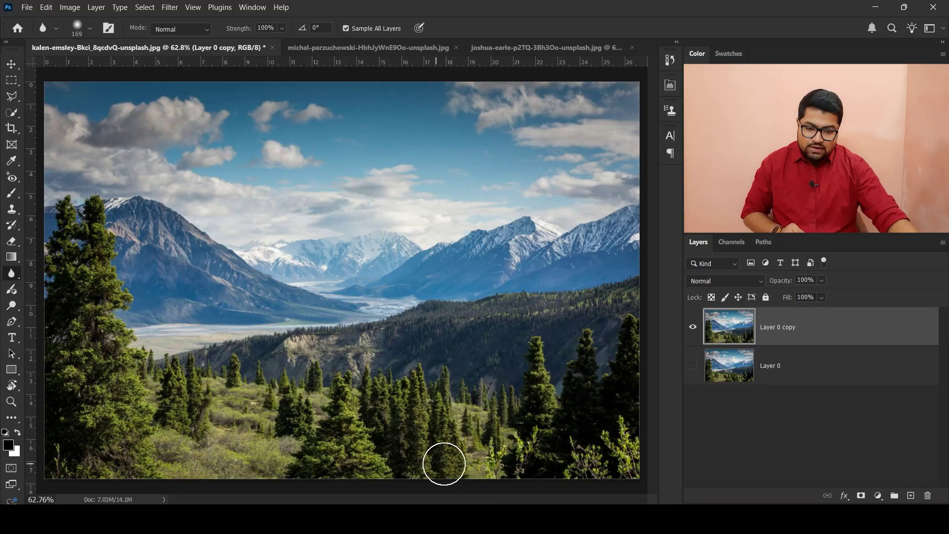
scroll(367, 407, "up", 6)
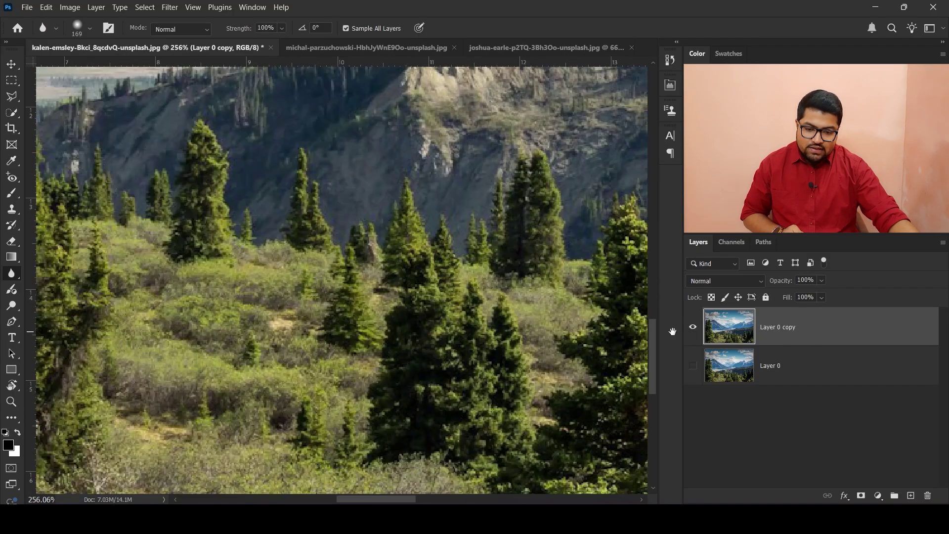
mouse_move(673, 332)
left_mouse_down()
mouse_move(354, 207)
mouse_move(467, 256)
left_mouse_up()
key("ctrl+0")
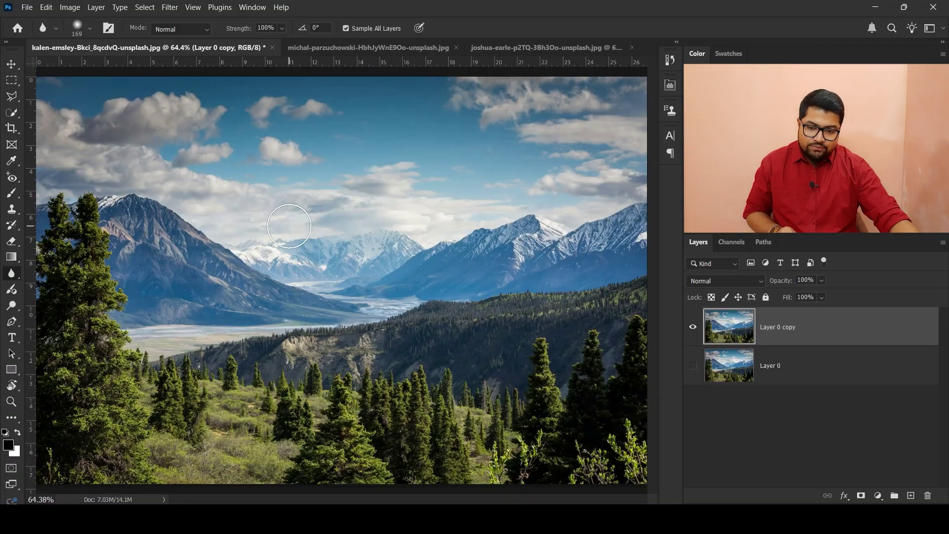
scroll(308, 223, "up", 11)
scroll(277, 293, "down", 14)
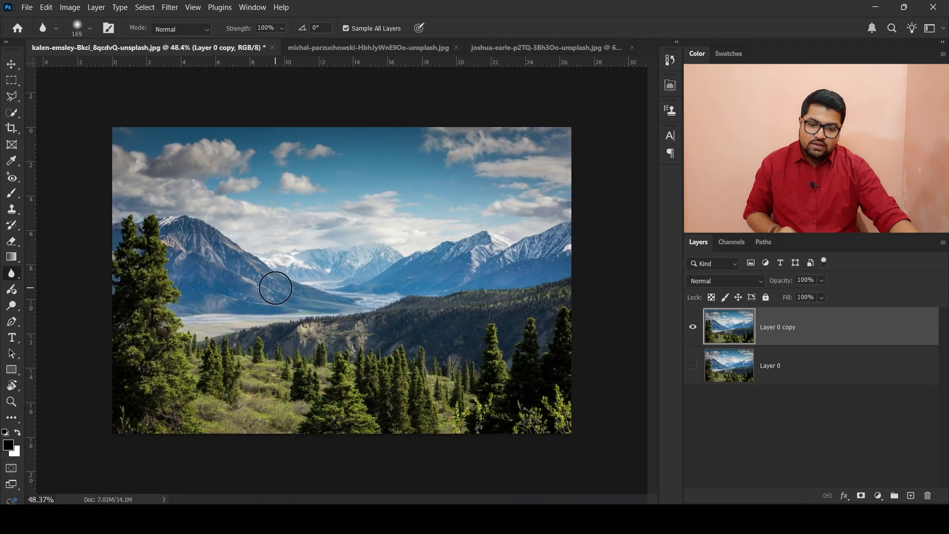
key("ctrl+0")
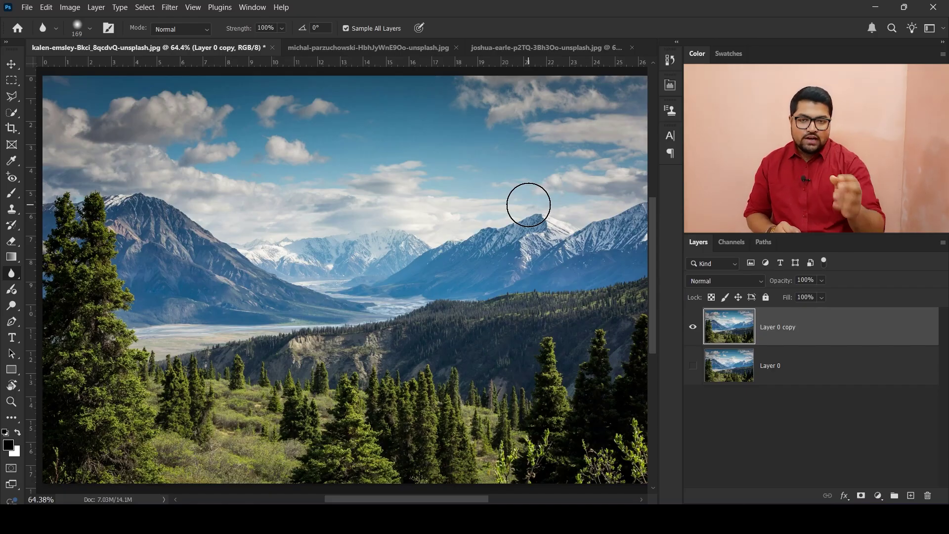
Enlarge the Blur brush to 199 px and set its strength to 50% with the mode kept at Normal
key("]")
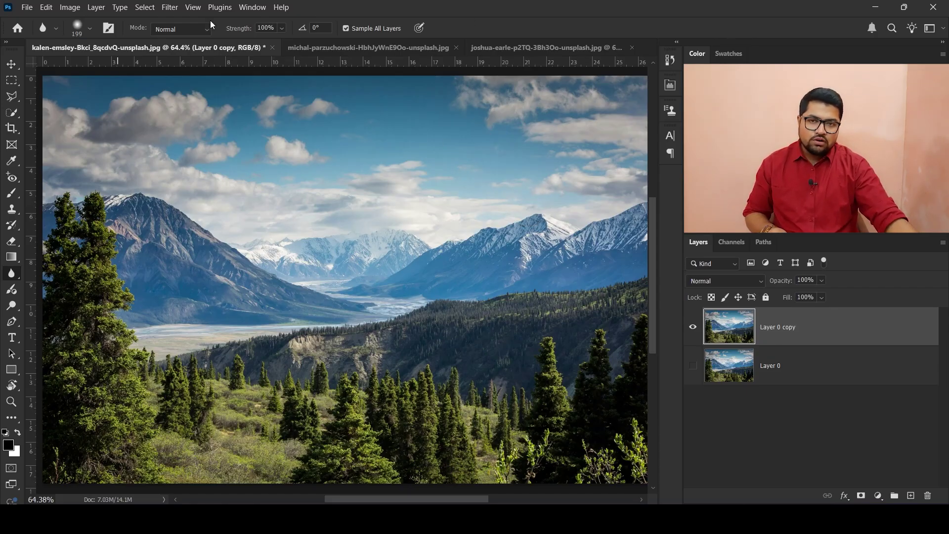
left_click(92, 28)
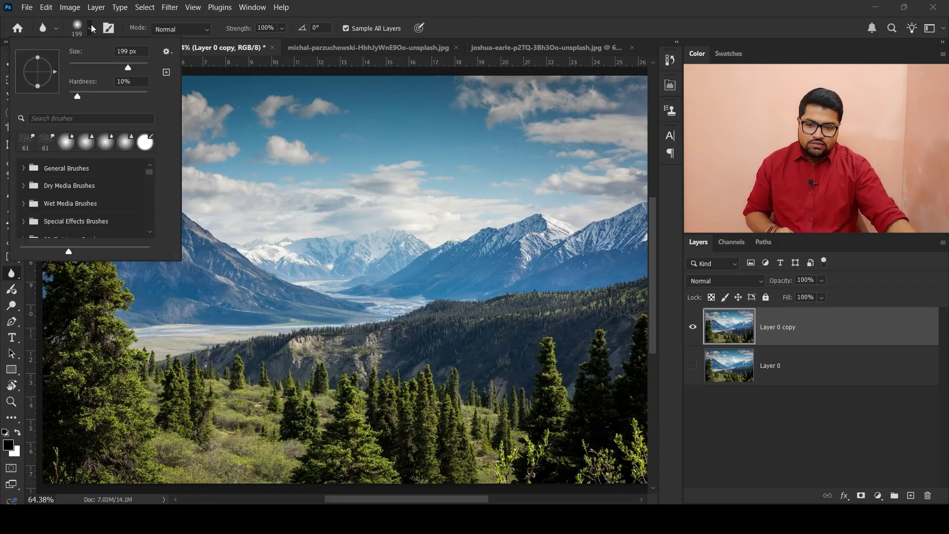
left_click(93, 28)
left_click(92, 29)
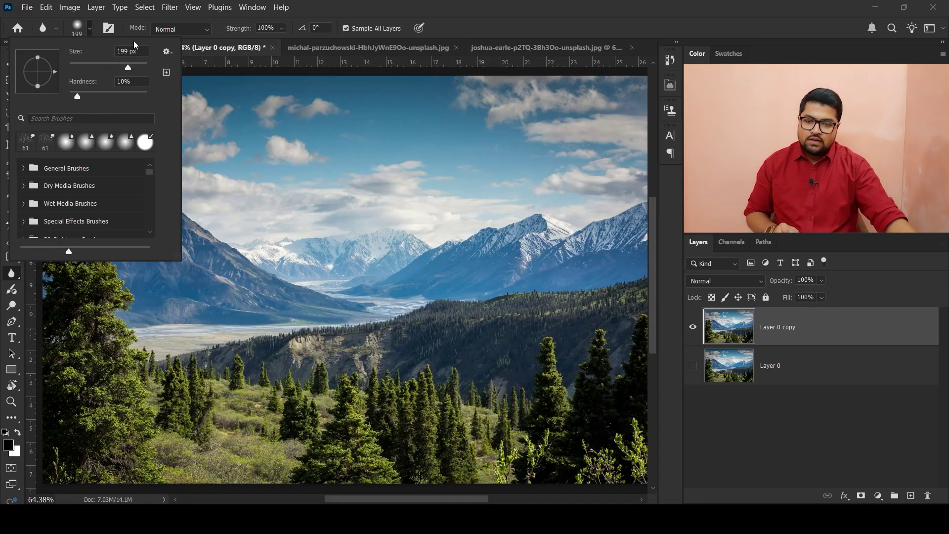
left_click(135, 28)
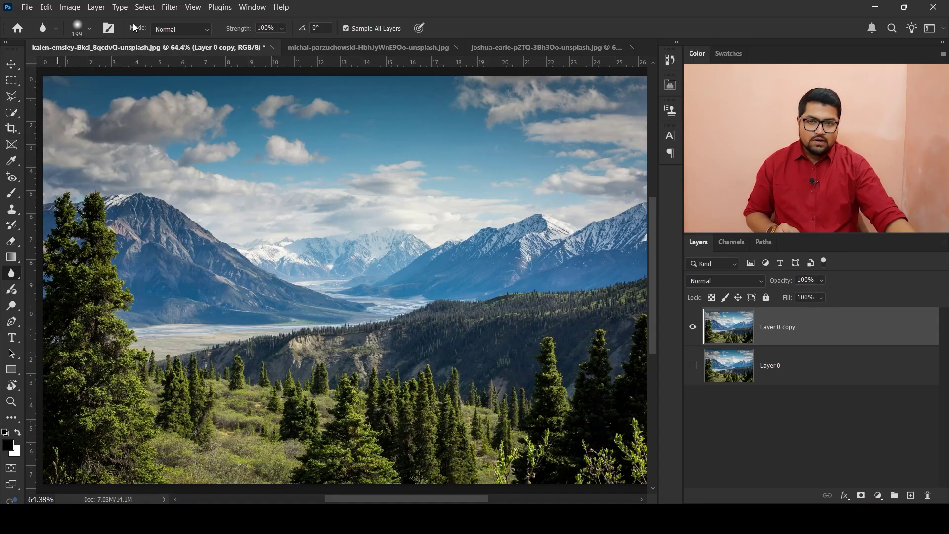
left_click(166, 29)
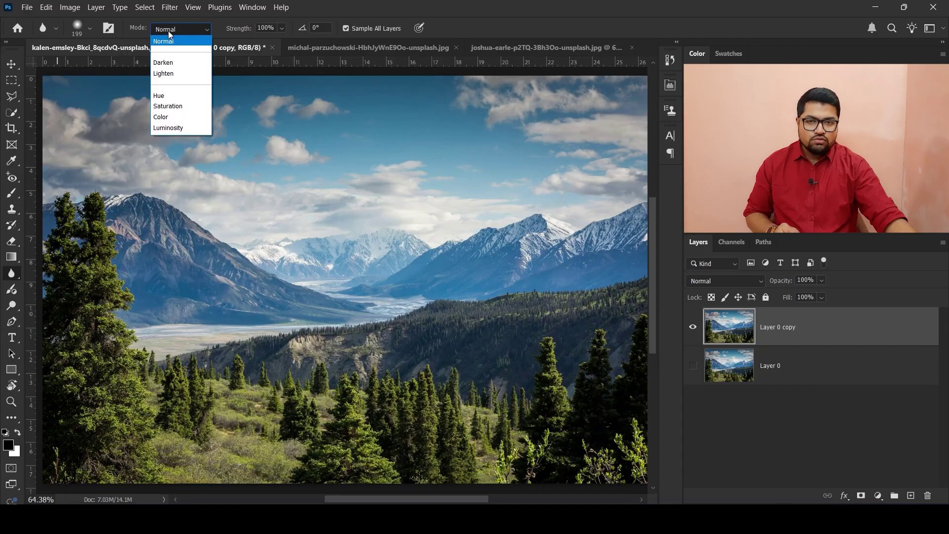
left_click(168, 31)
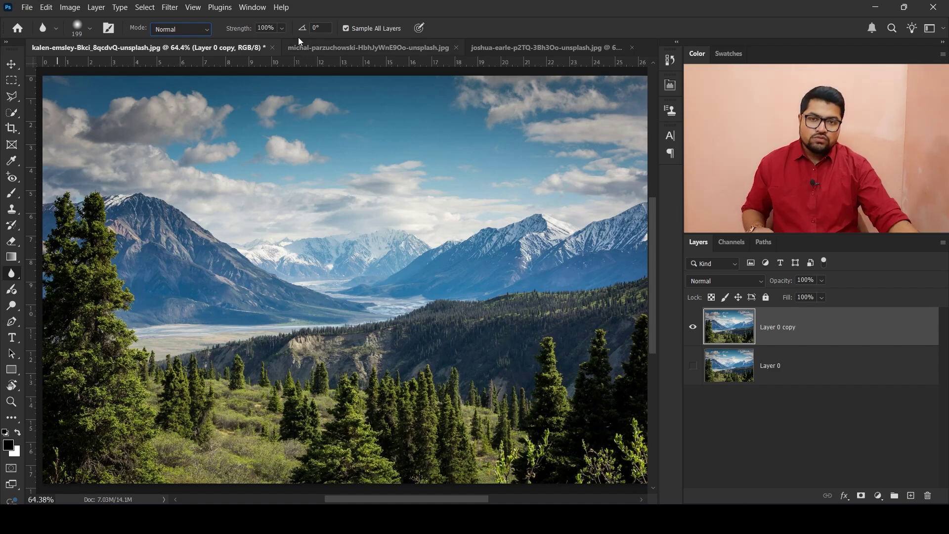
type("50")
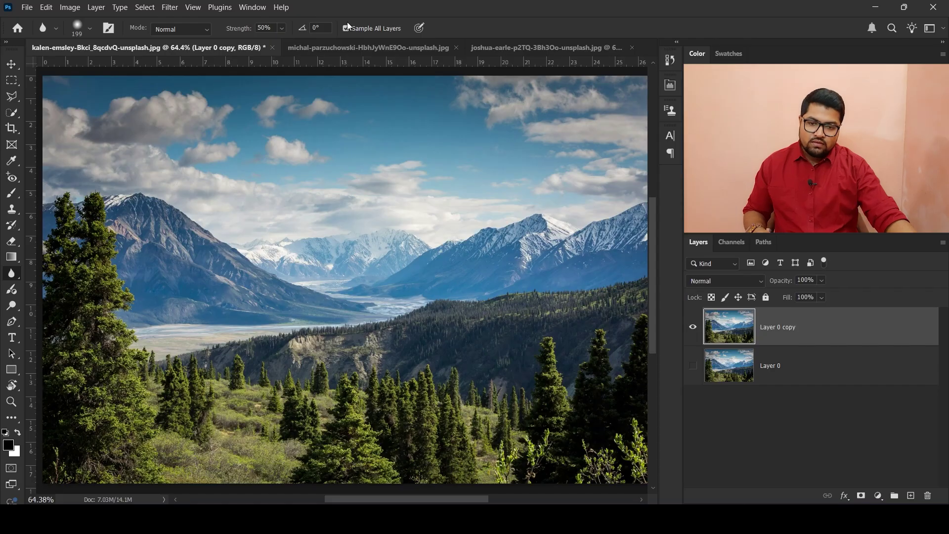
Blur the snowy peaks on the right side of the photo with a 265 px brush on Layer 0 copy
scroll(440, 256, "up", 14)
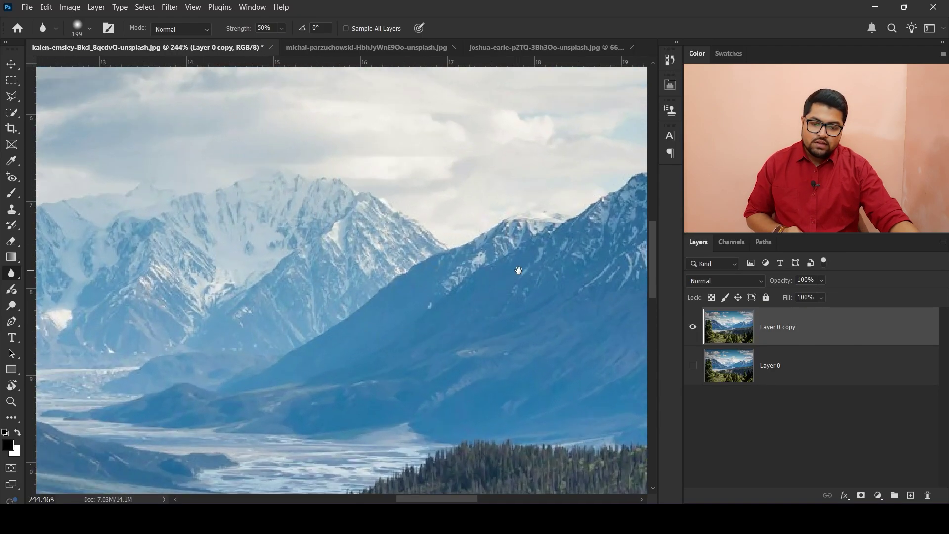
left_click_drag(519, 271, 156, 291)
left_click_drag(554, 321, 145, 330)
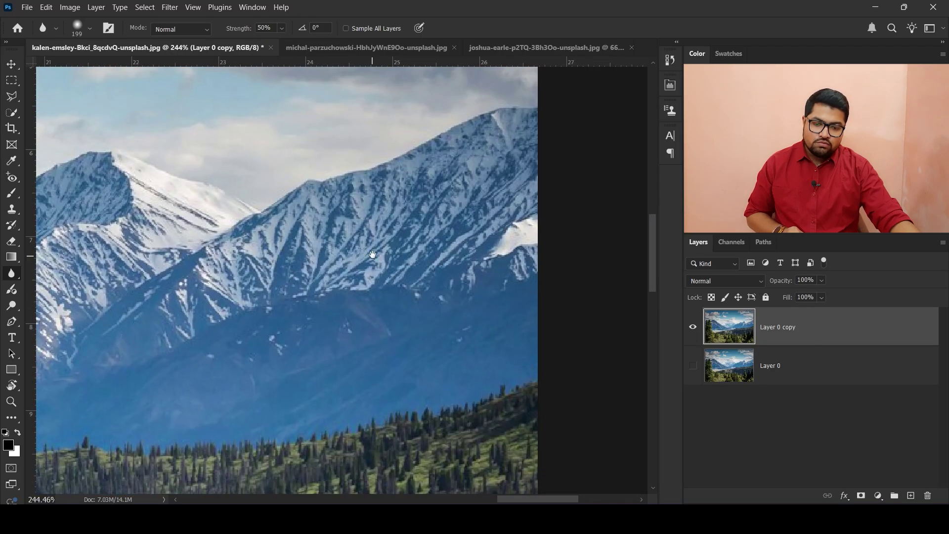
left_click_drag(377, 254, 405, 305)
scroll(526, 258, "down", 3)
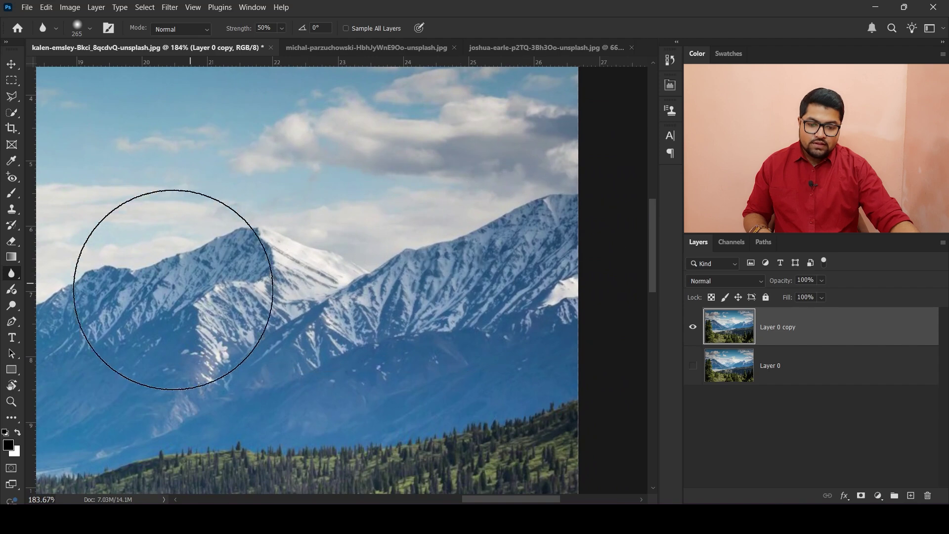
mouse_move(641, 265)
left_mouse_down()
mouse_move(116, 286)
mouse_move(572, 296)
mouse_move(127, 307)
mouse_move(253, 226)
left_mouse_up()
scroll(247, 252, "down", 3)
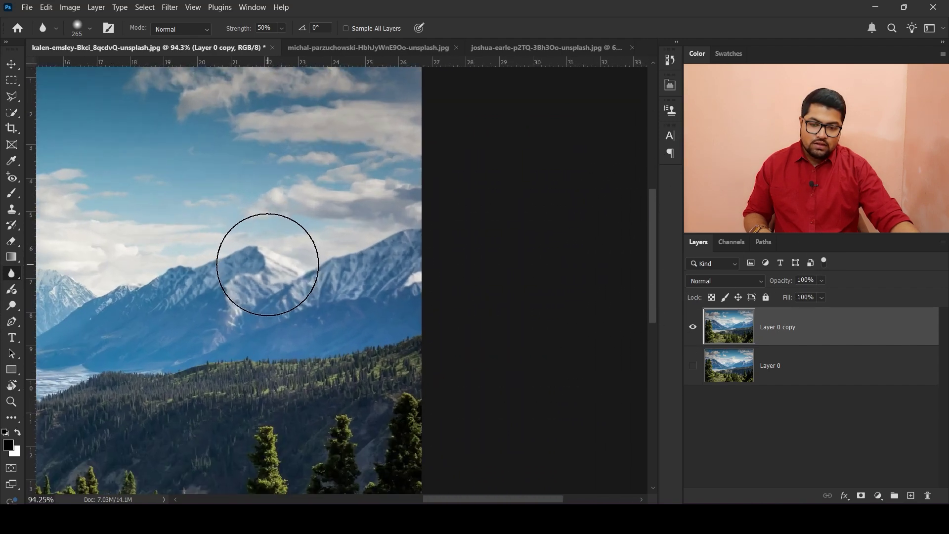
scroll(303, 296, "up", 3)
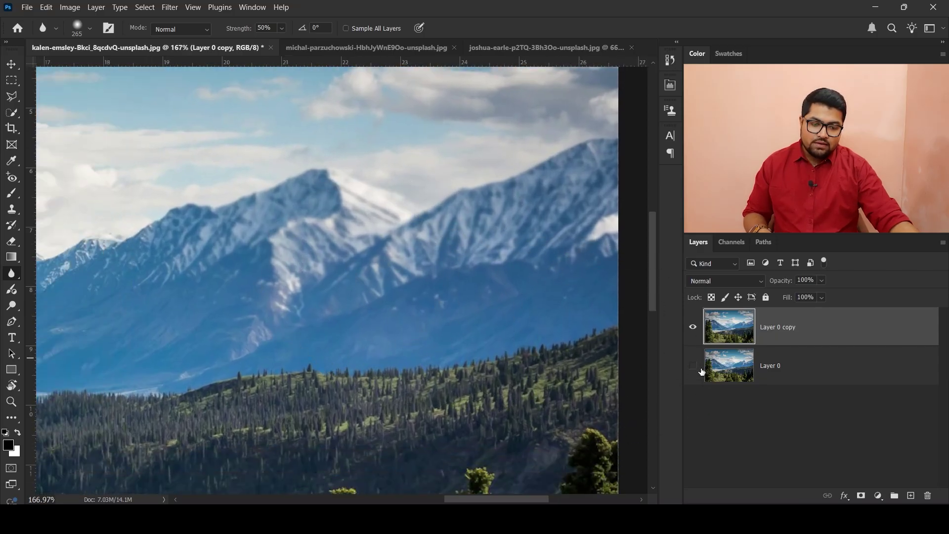
Compare the blurred mountains with the original by toggling the visibility of Layer 0 copy above the visible Layer 0
left_click(693, 328)
left_click(694, 328)
left_click(695, 328)
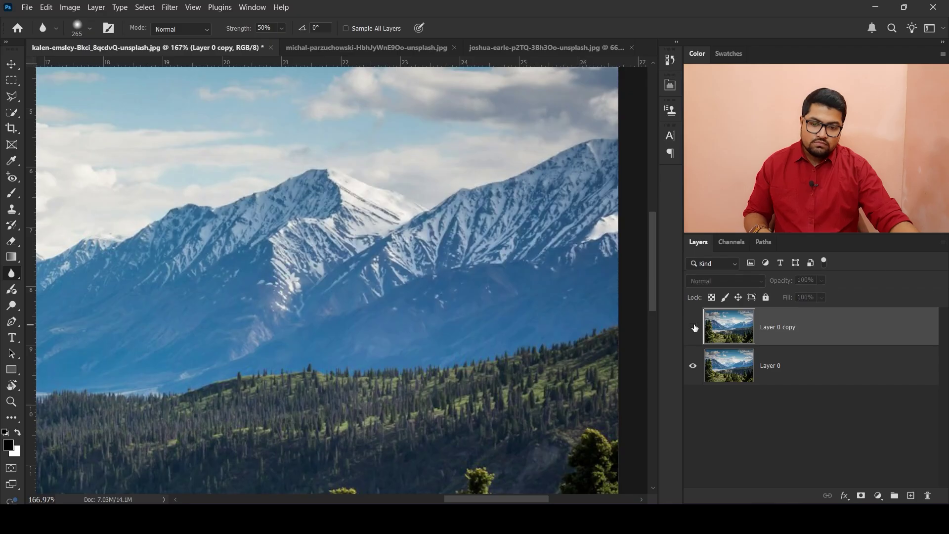
left_click(693, 328)
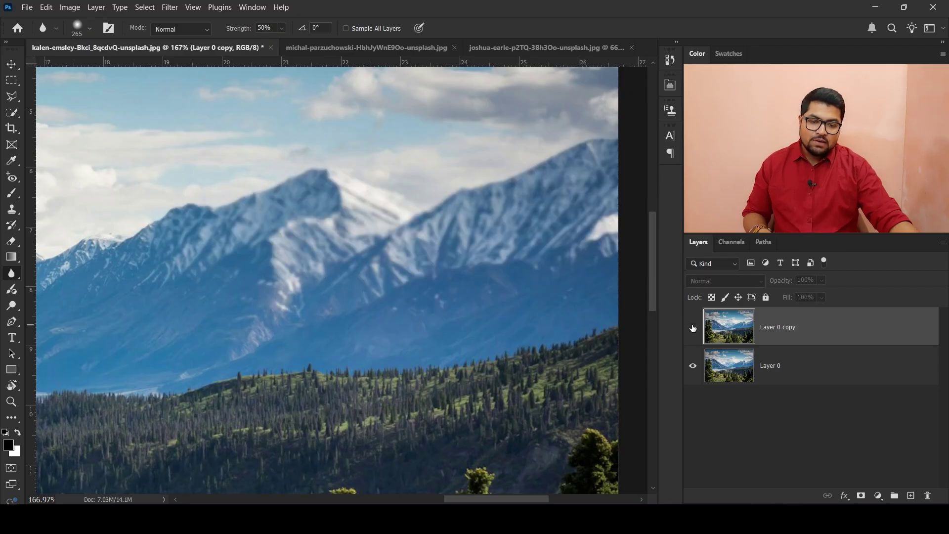
left_click(694, 328)
left_click(693, 328)
left_click(693, 328)
left_click(693, 327)
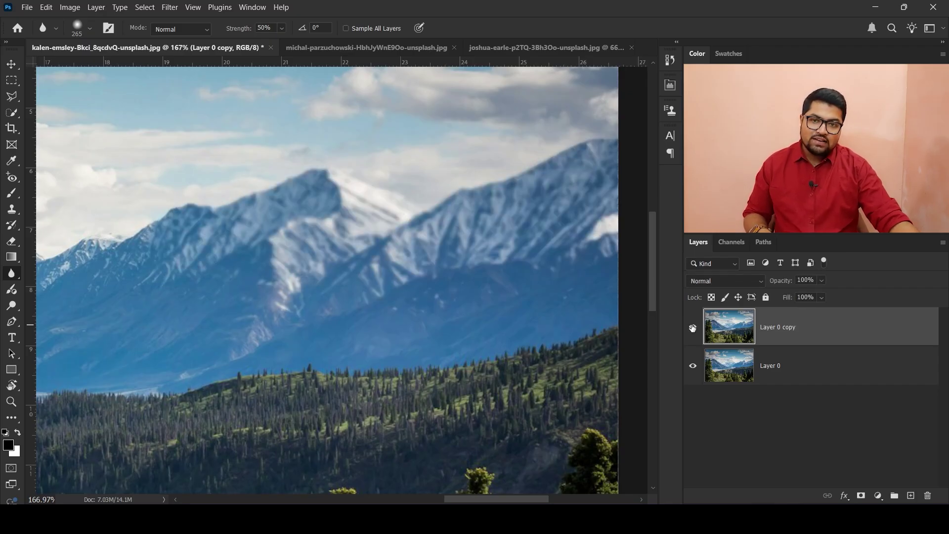
left_click(693, 328)
left_click(693, 329)
left_click(692, 329)
left_click(692, 330)
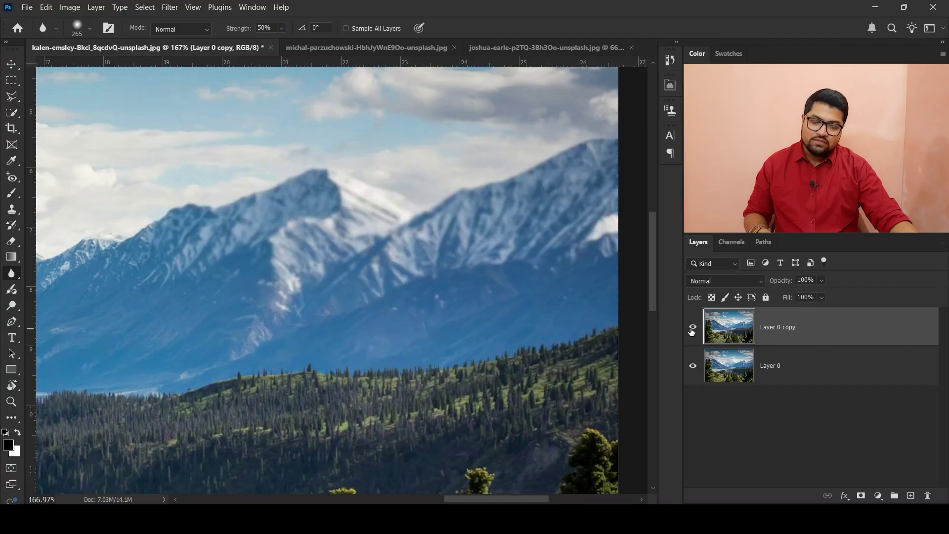
Blur the central mountain range with the river valley and the large left mountain on Layer 0 copy
left_click_drag(144, 258, 557, 250)
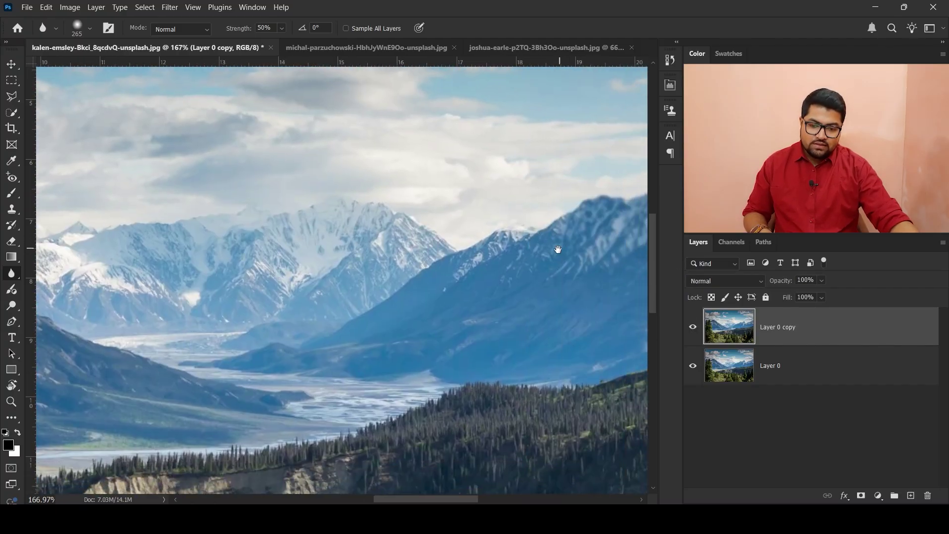
left_click_drag(227, 280, 240, 282)
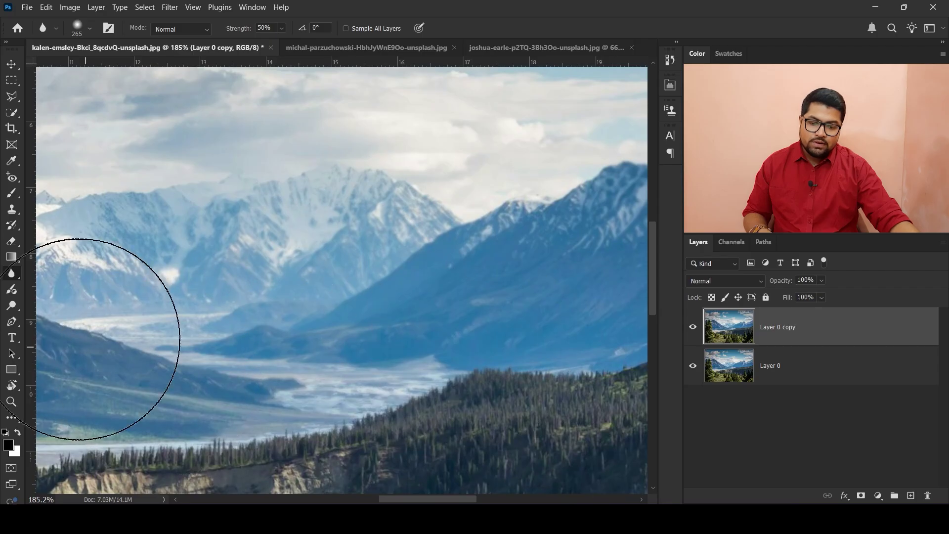
left_click_drag(445, 293, 823, 290)
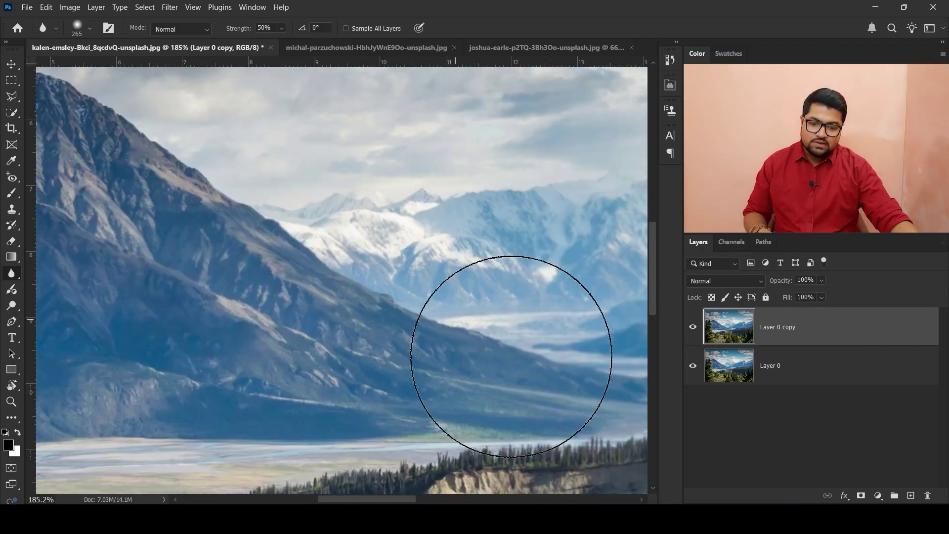
left_click_drag(186, 265, 592, 354)
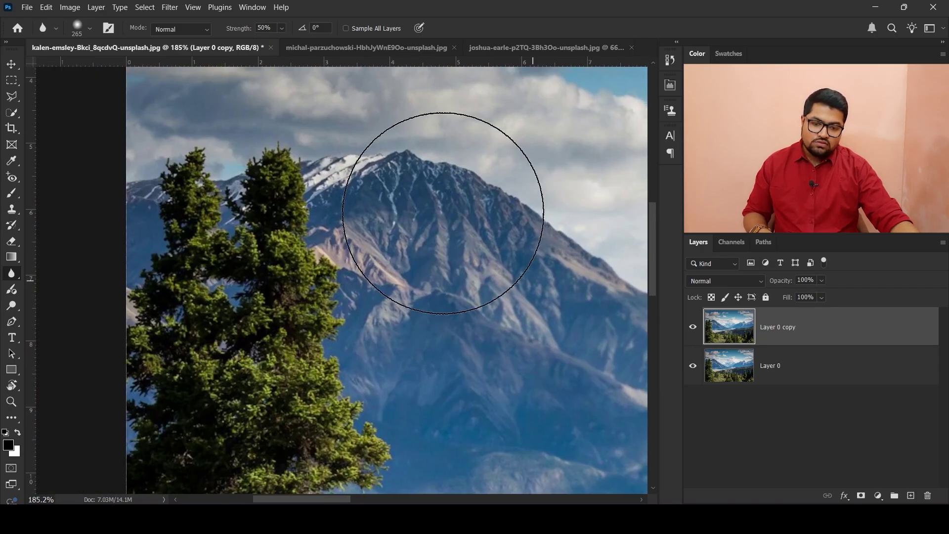
left_click_drag(430, 228, 286, 267)
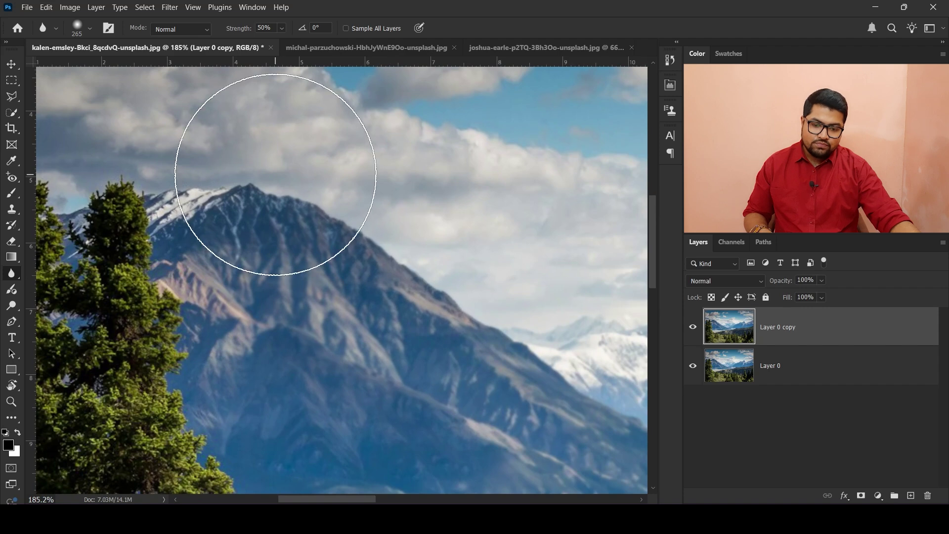
Blur the clouds and sky above the mountains across the full width of the photo
left_click_drag(277, 186, 438, 334)
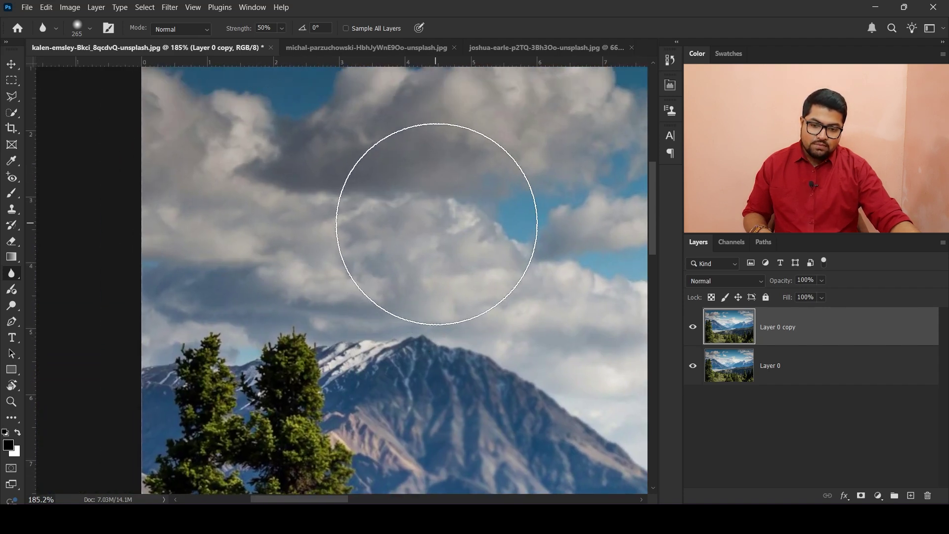
scroll(275, 196, "down", 4)
left_click_drag(459, 222, 370, 272)
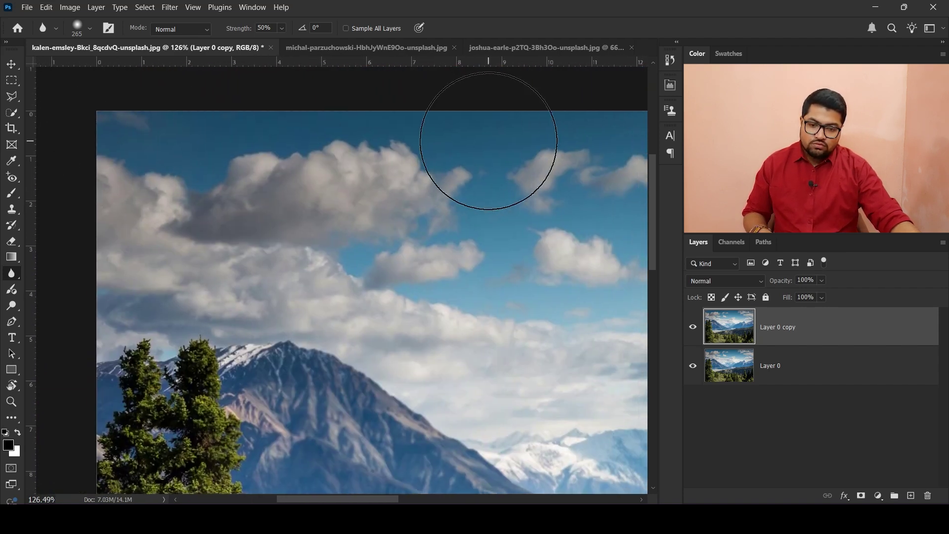
left_click_drag(345, 350, 180, 313)
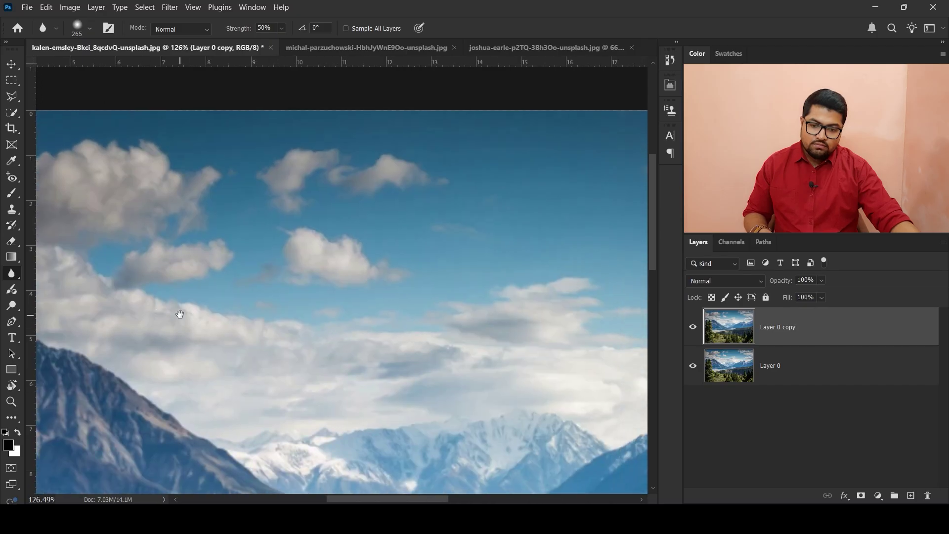
mouse_move(494, 317)
left_mouse_down()
mouse_move(239, 220)
mouse_move(212, 198)
left_mouse_up()
left_click_drag(235, 302, 74, 402)
left_click_drag(392, 155, 530, 180)
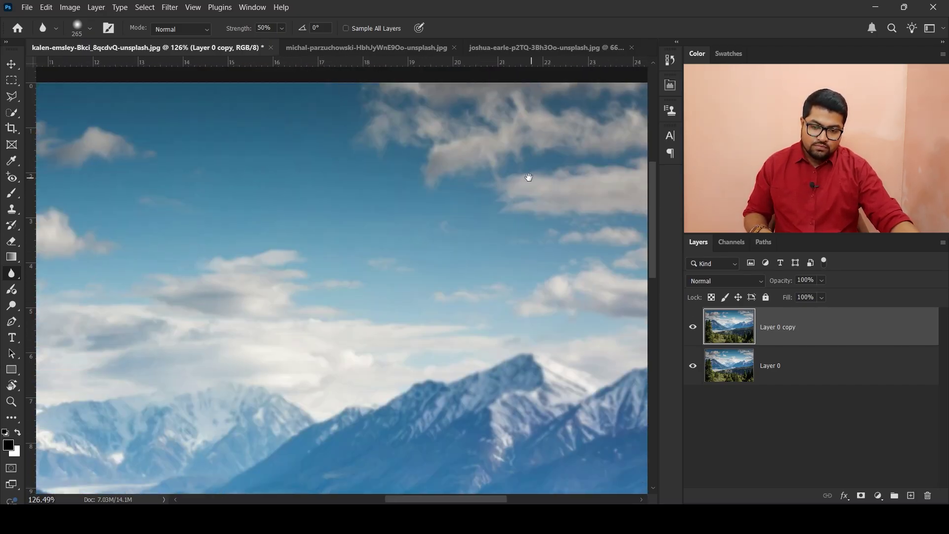
scroll(490, 238, "down", 8)
scroll(252, 240, "up", 4)
scroll(252, 240, "down", 2)
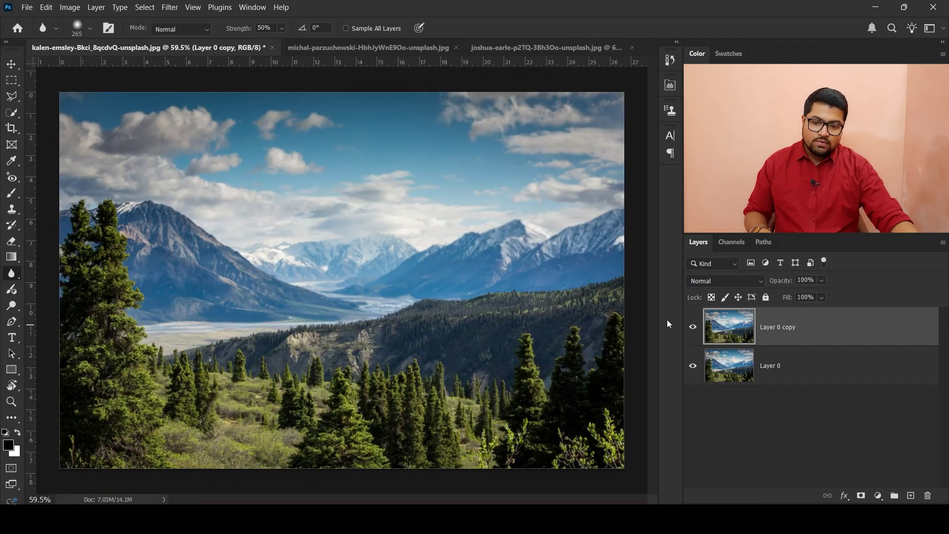
Compare the blurred layer with the original by toggling its visibility, and set the Blur tool to a 311 px brush at 58% strength
left_click(693, 326)
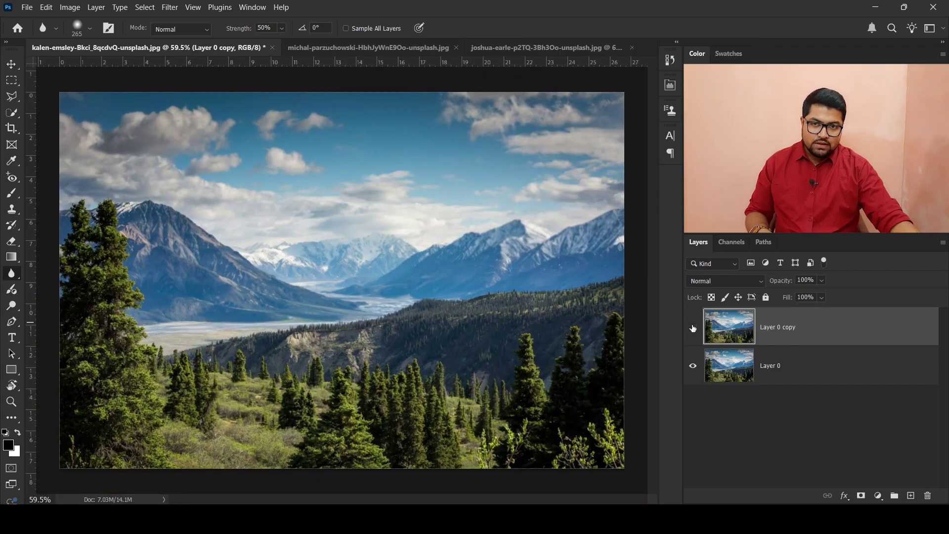
scroll(274, 204, "up", 4)
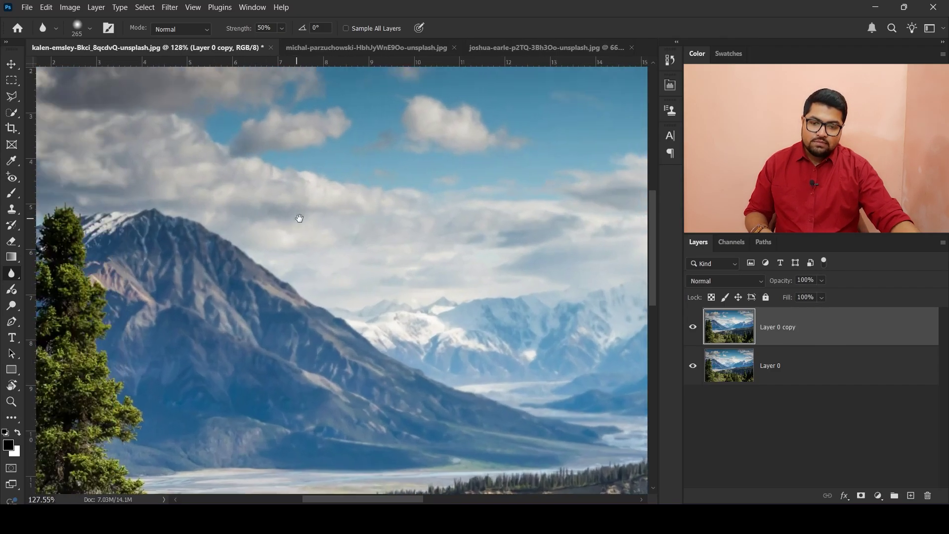
left_click_drag(267, 163, 433, 222)
scroll(274, 162, "down", 2)
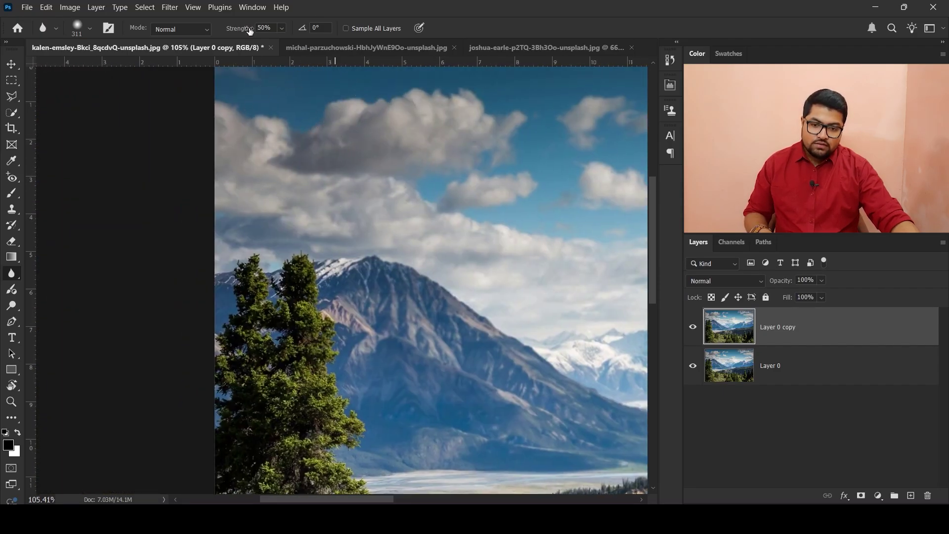
mouse_move(419, 163)
left_mouse_down()
mouse_move(214, 205)
mouse_move(193, 163)
left_mouse_up()
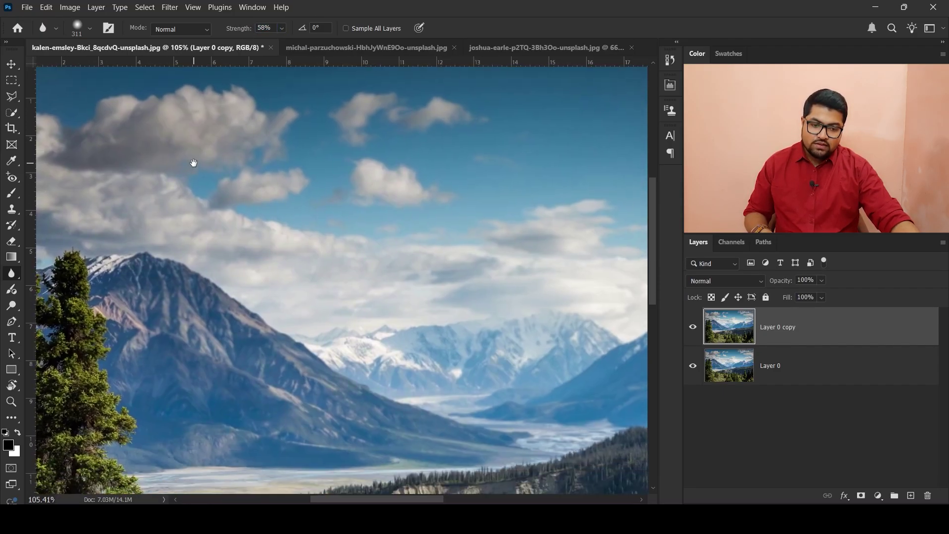
Blur the clouds and snowy peaks further across the photo on Layer 0 copy with the 311 px brush at 58% strength
scroll(193, 164, "down", 4)
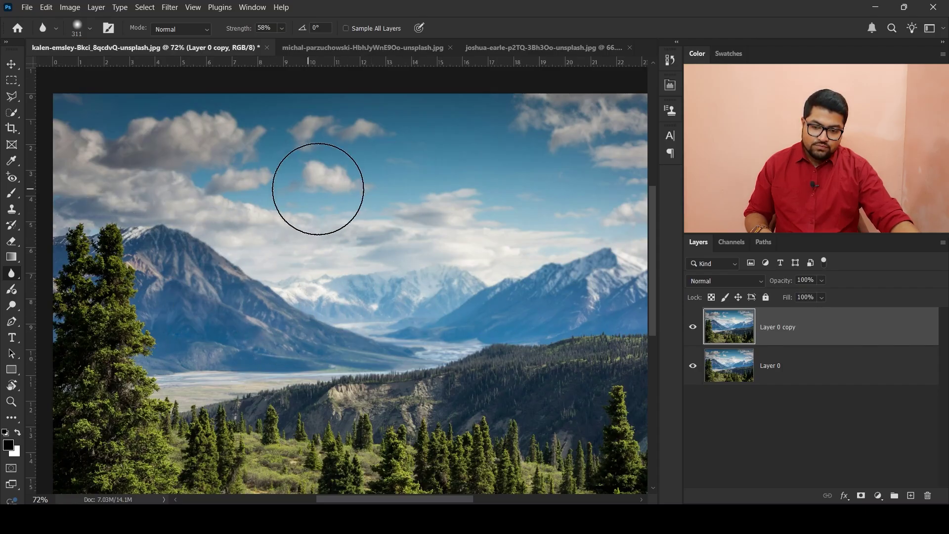
mouse_move(398, 269)
left_mouse_down()
mouse_move(85, 307)
mouse_move(483, 248)
left_mouse_up()
scroll(188, 254, "up", 3)
scroll(335, 244, "up", 3)
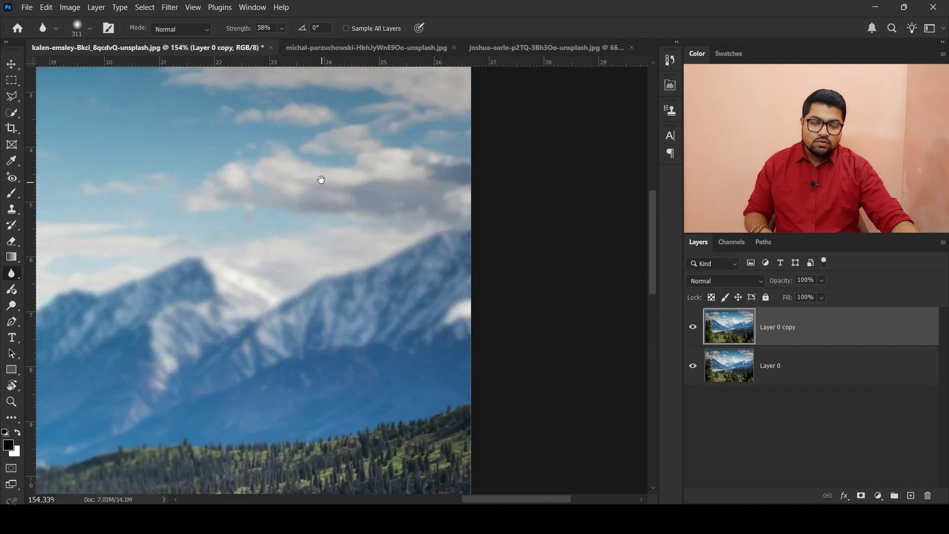
left_click_drag(320, 180, 508, 342)
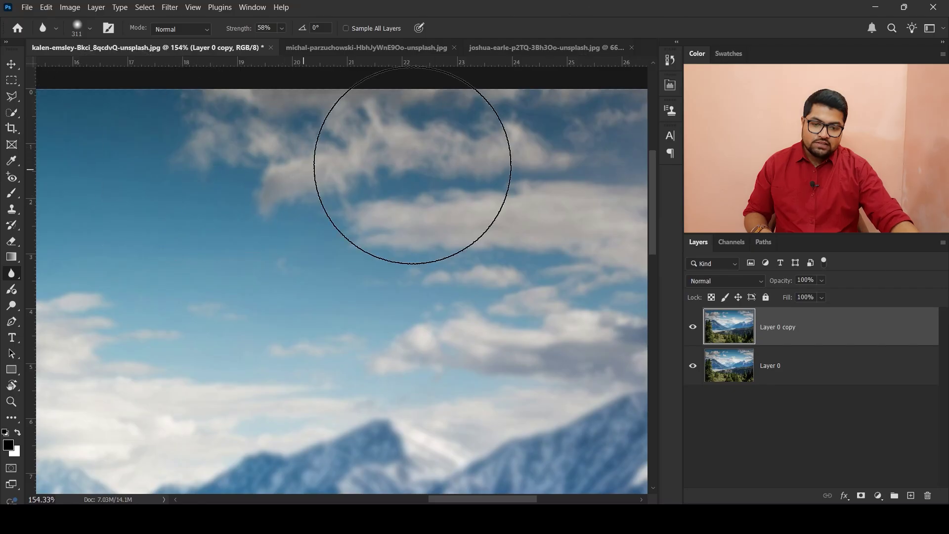
left_click_drag(488, 244, 390, 272)
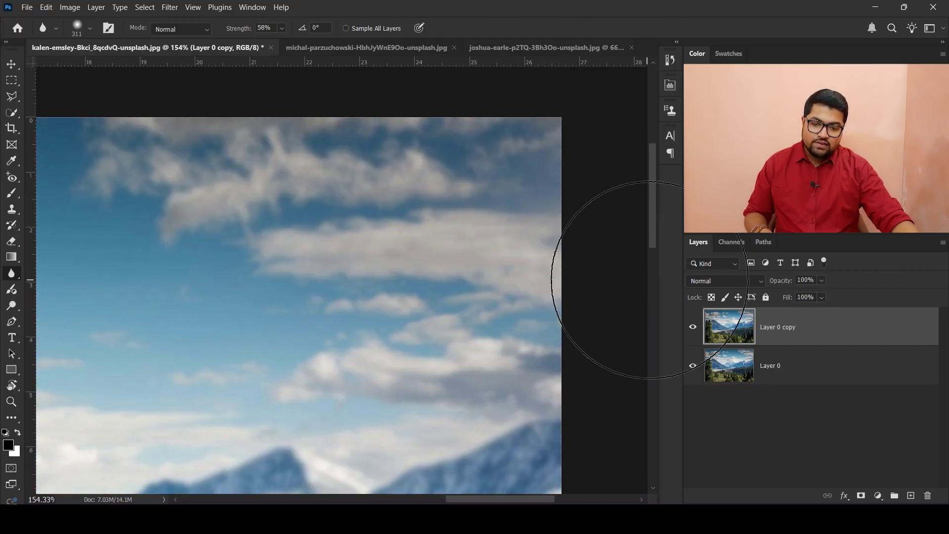
left_click_drag(301, 287, 910, 293)
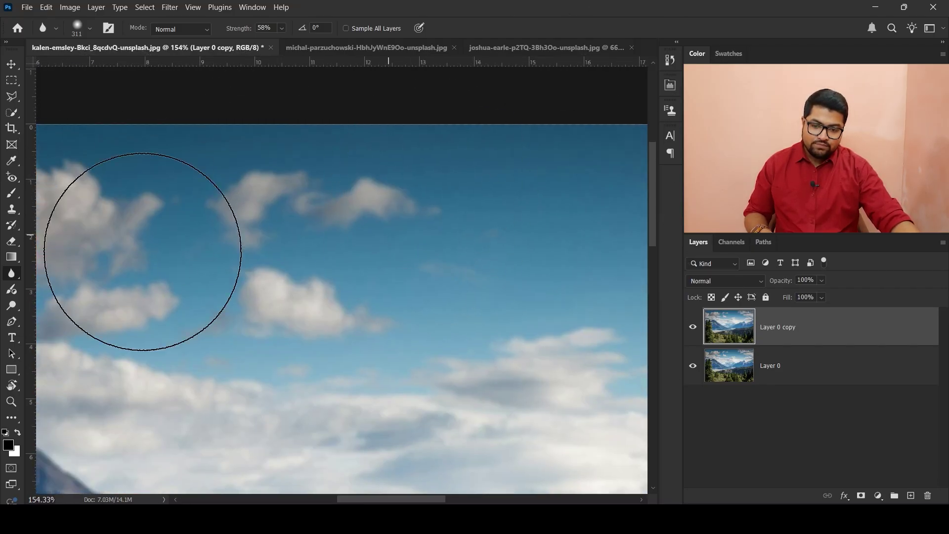
scroll(462, 233, "down", 3)
mouse_move(198, 311)
left_mouse_down()
mouse_move(646, 244)
mouse_move(328, 231)
left_mouse_up()
scroll(184, 286, "up", 12)
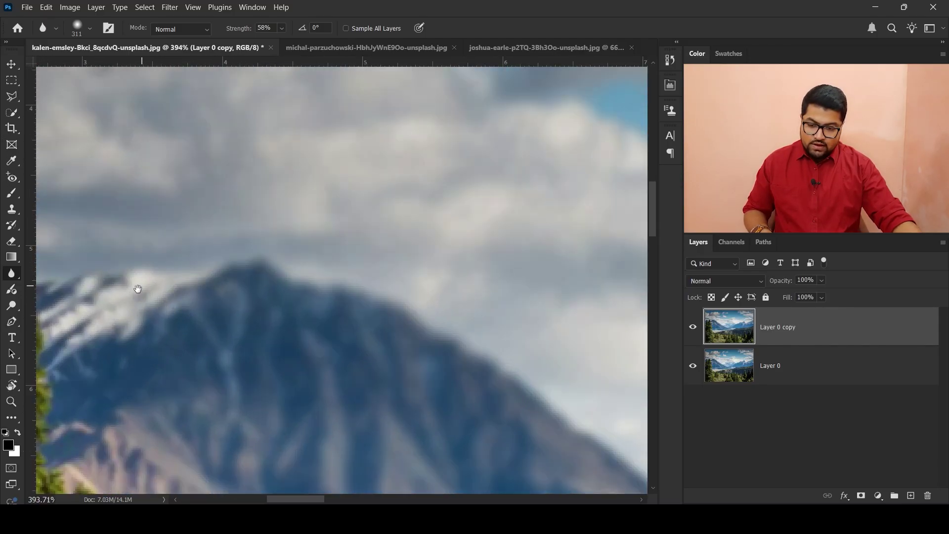
Set the brush size to 28 px and blur the mountain ridge beside and between the two tall trees near the photo's left edge
mouse_move(137, 290)
left_mouse_down()
mouse_move(635, 154)
mouse_move(659, 206)
left_mouse_up()
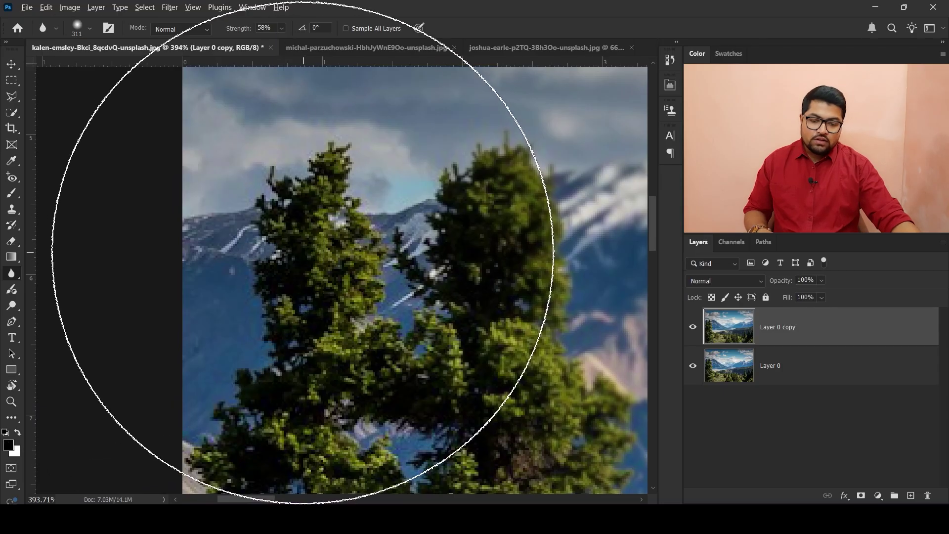
mouse_move(289, 252)
left_mouse_down()
mouse_move(55, 296)
mouse_move(403, 280)
mouse_move(349, 330)
mouse_move(195, 339)
mouse_move(357, 301)
mouse_move(174, 337)
mouse_move(262, 343)
mouse_move(231, 345)
left_mouse_up()
right_click(339, 275)
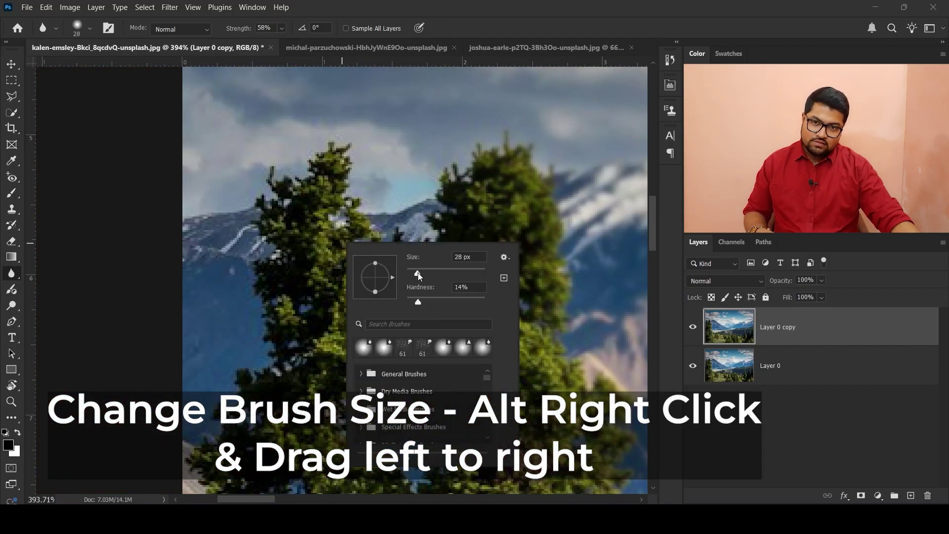
left_click_drag(419, 272, 418, 272)
mouse_move(193, 219)
left_mouse_down()
mouse_move(211, 264)
mouse_move(231, 206)
left_mouse_up()
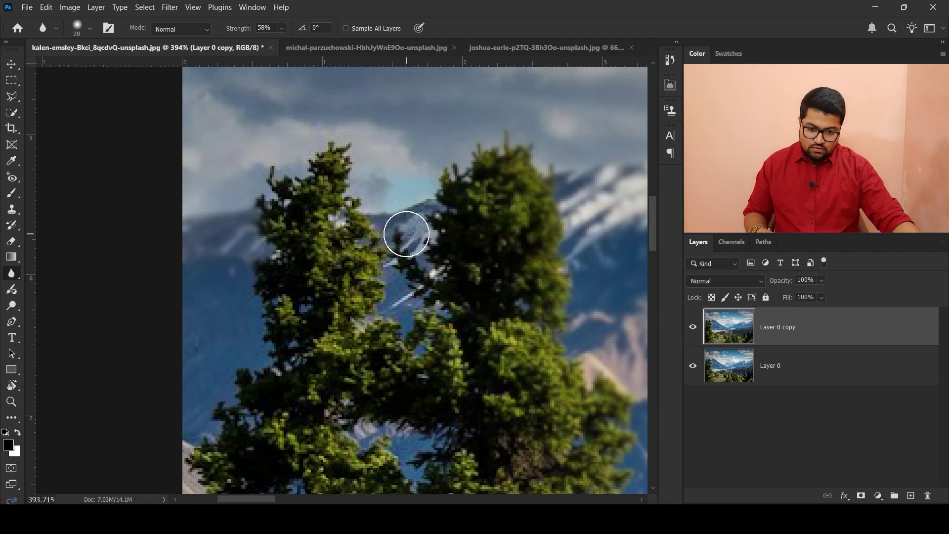
Blur the small patches of mountain background showing around and between the tall trees' branches, keeping the trees sharp
scroll(308, 148, "down", 5)
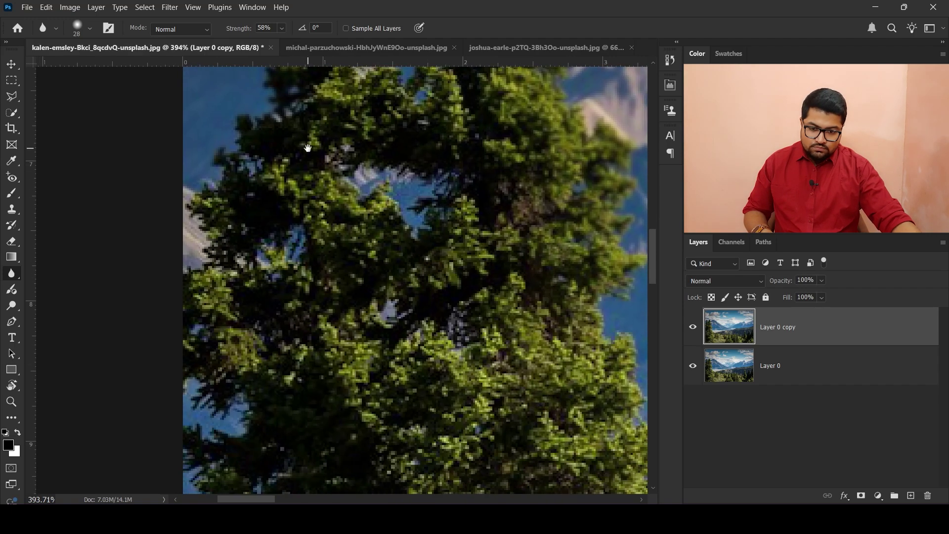
scroll(294, 248, "down", 4)
scroll(215, 177, "left", 1)
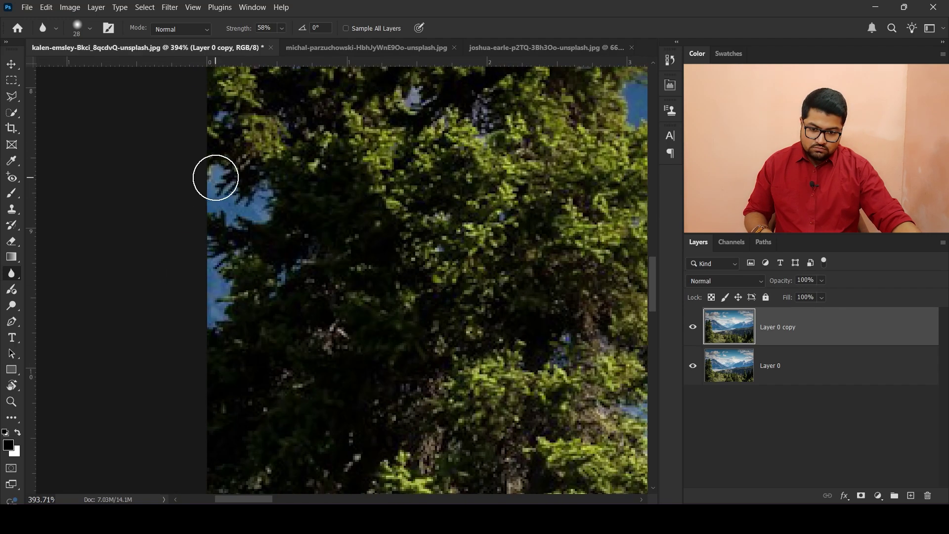
scroll(212, 322, "down", 3)
left_click_drag(203, 180, 89, 103)
mouse_move(504, 346)
left_mouse_down()
mouse_move(269, 350)
mouse_move(321, 323)
left_mouse_up()
left_click_drag(367, 319, 414, 320)
scroll(370, 329, "down", 3)
scroll(370, 329, "up", 3)
left_click_drag(253, 280, 236, 284)
scroll(354, 231, "down", 4)
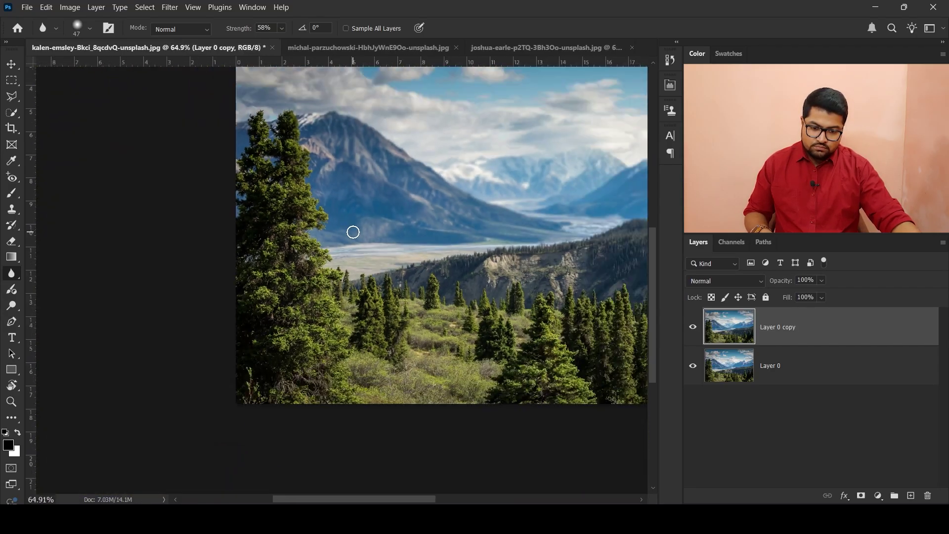
Blur the summit of the large left mountain beside the tall trees with a 93 px brush
scroll(148, 193, "up", 5)
left_click_drag(148, 193, 372, 252)
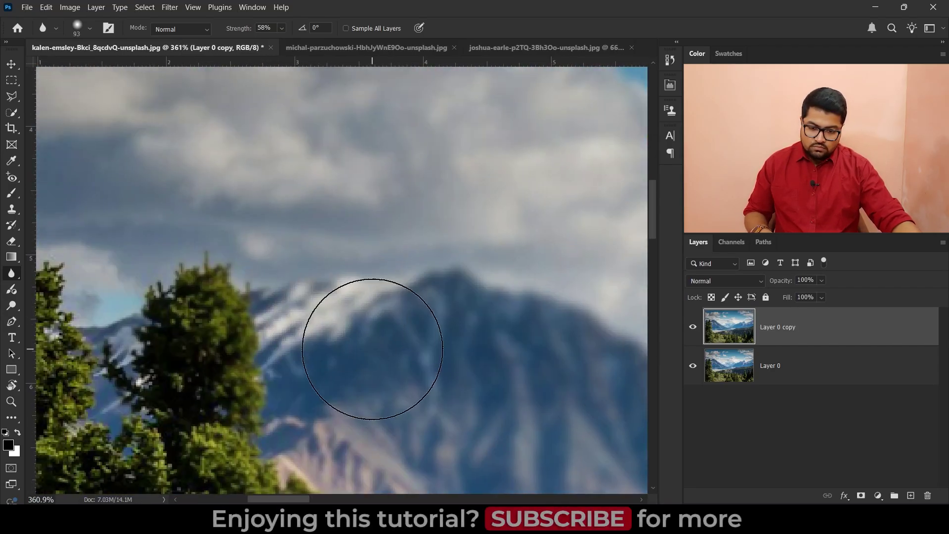